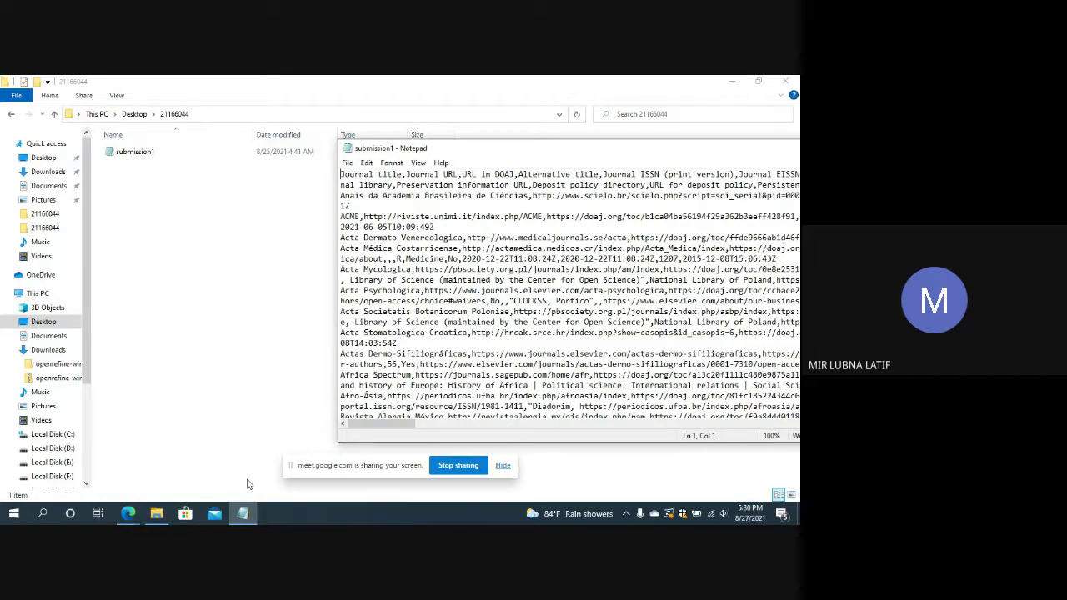
Step: Open a Git Bash terminal in the desktop folder that holds submission1 and enlarge its text
{"action": "left_click", "coordinate": [235, 321]}
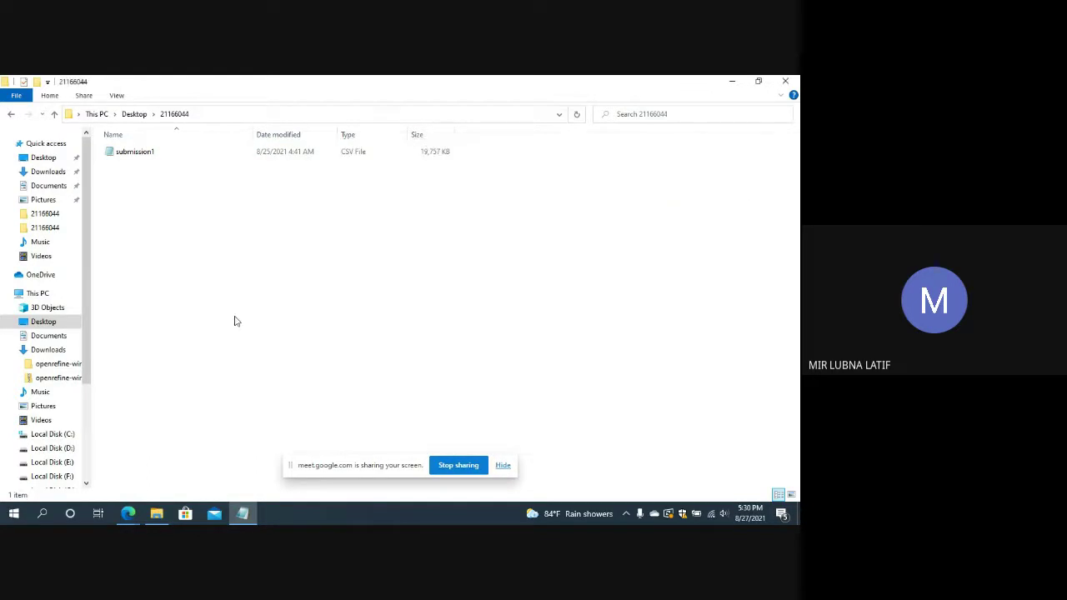
{"action": "right_click", "coordinate": [235, 321]}
{"action": "left_click", "coordinate": [275, 437]}
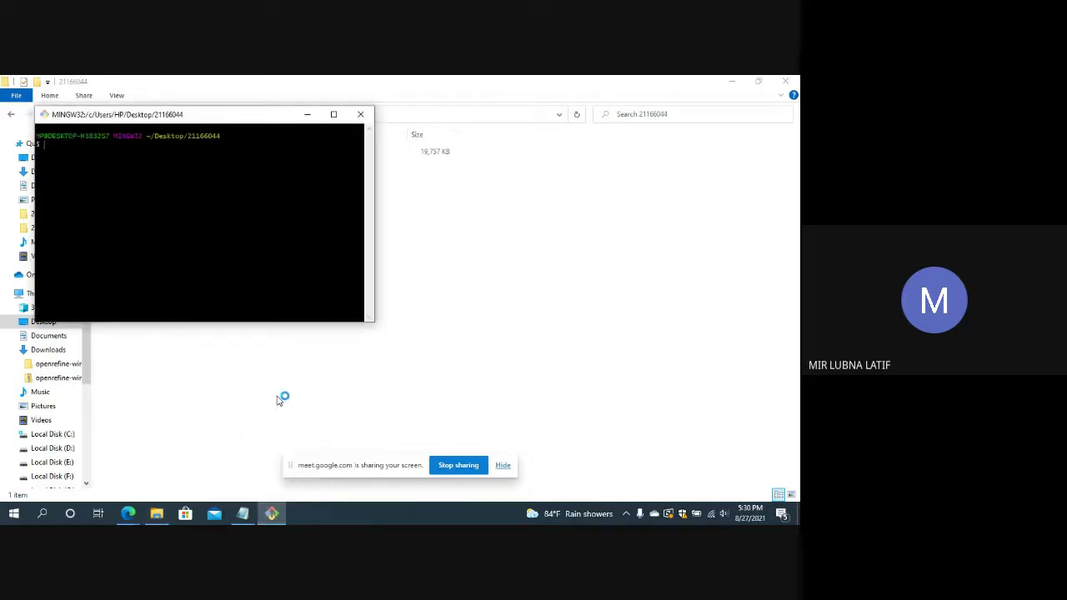
{"action": "key", "text": "ctrl+plus"}
{"action": "key", "text": "ctrl+plus"}
{"action": "key", "text": "ctrl+plus"}
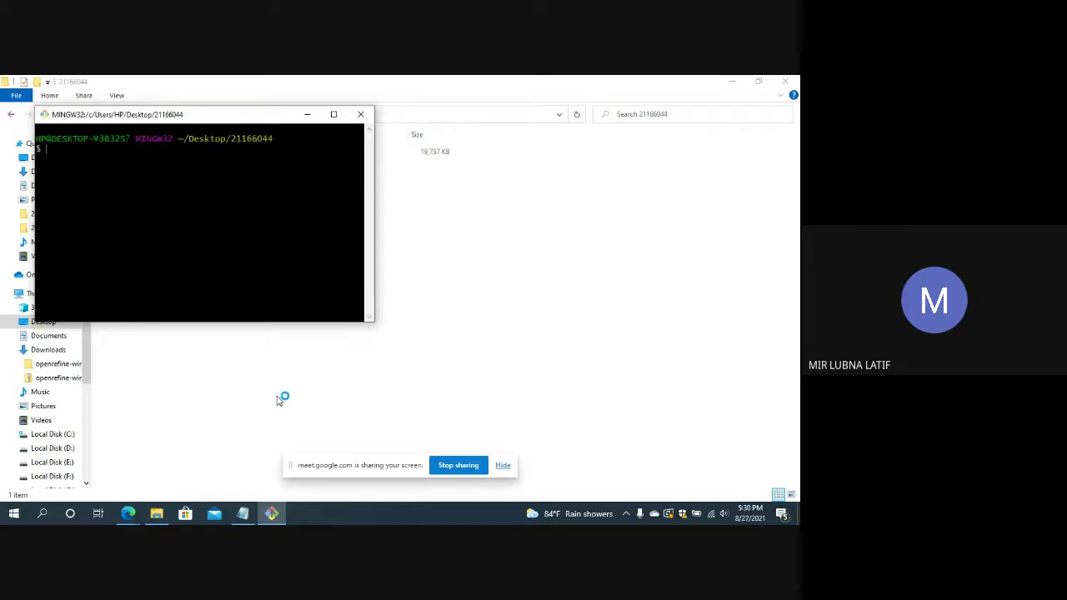
Step: List the folder's files with ls and move the terminal window away from the file list
{"action": "type", "text": "ls"}
{"action": "key", "text": "Return"}
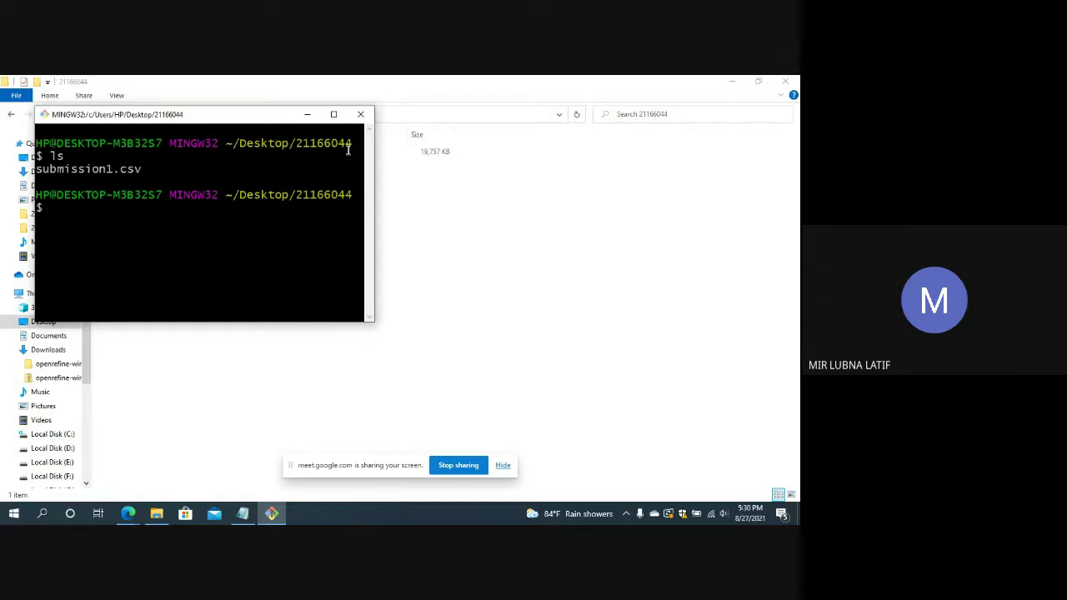
{"action": "left_click_drag", "start_coordinate": [235, 123], "coordinate": [488, 213]}
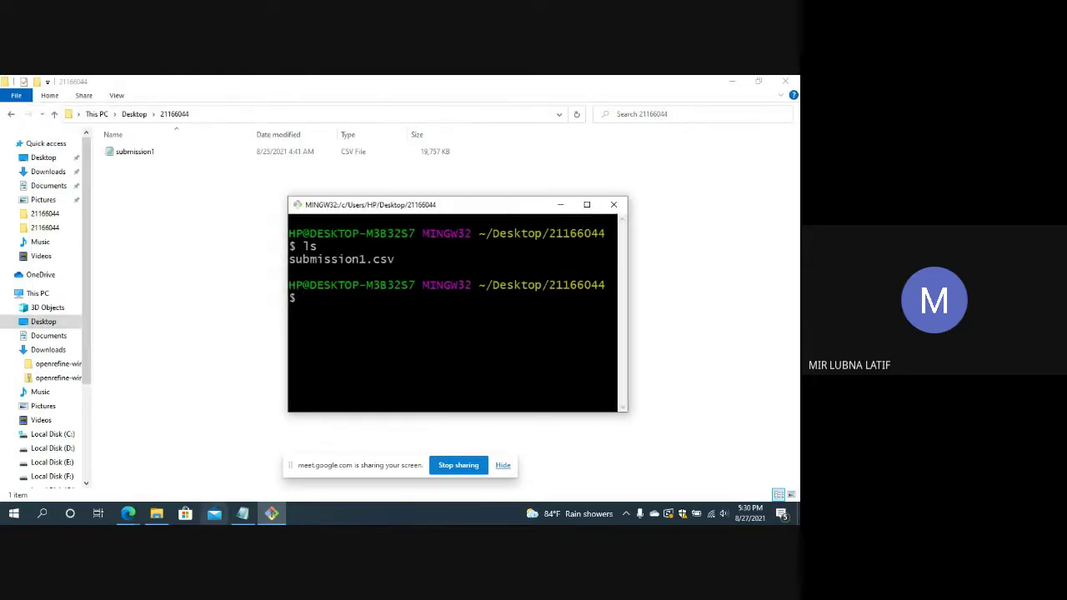
Step: Launch the openrefine application from the openrefine-3.4.1 folder inside openrefine-win-3.4.1 in Downloads
{"action": "left_click", "coordinate": [46, 351]}
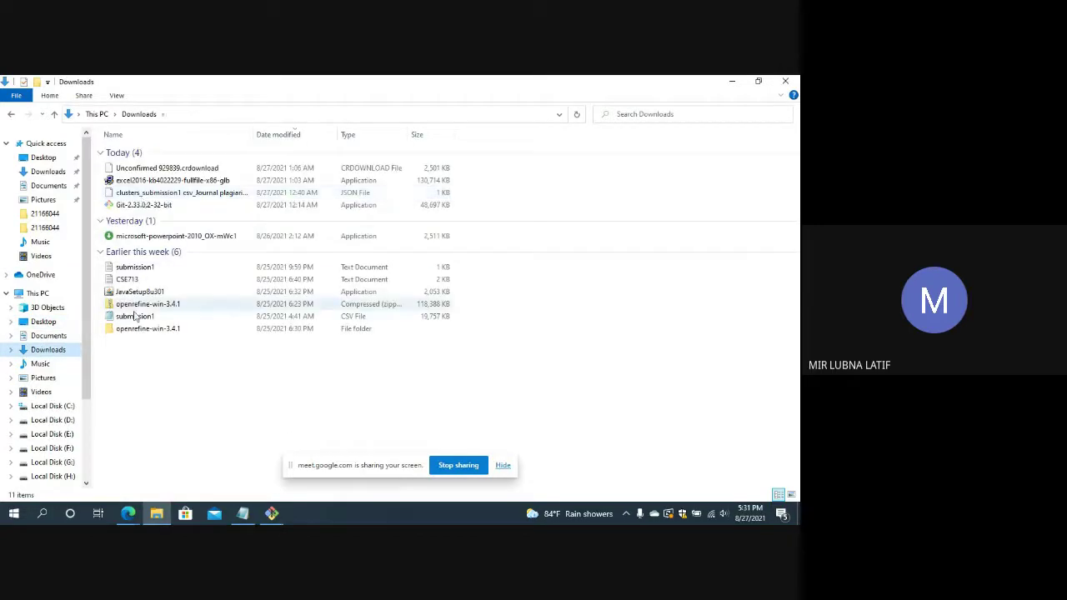
{"action": "double_click", "coordinate": [133, 331]}
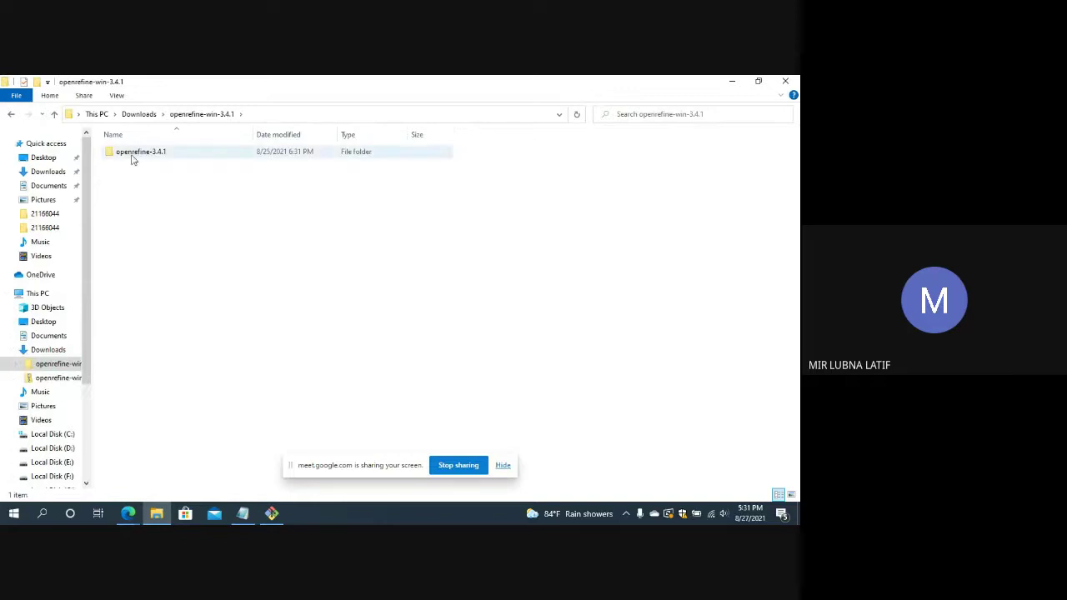
{"action": "left_click", "coordinate": [131, 156]}
{"action": "double_click", "coordinate": [130, 157]}
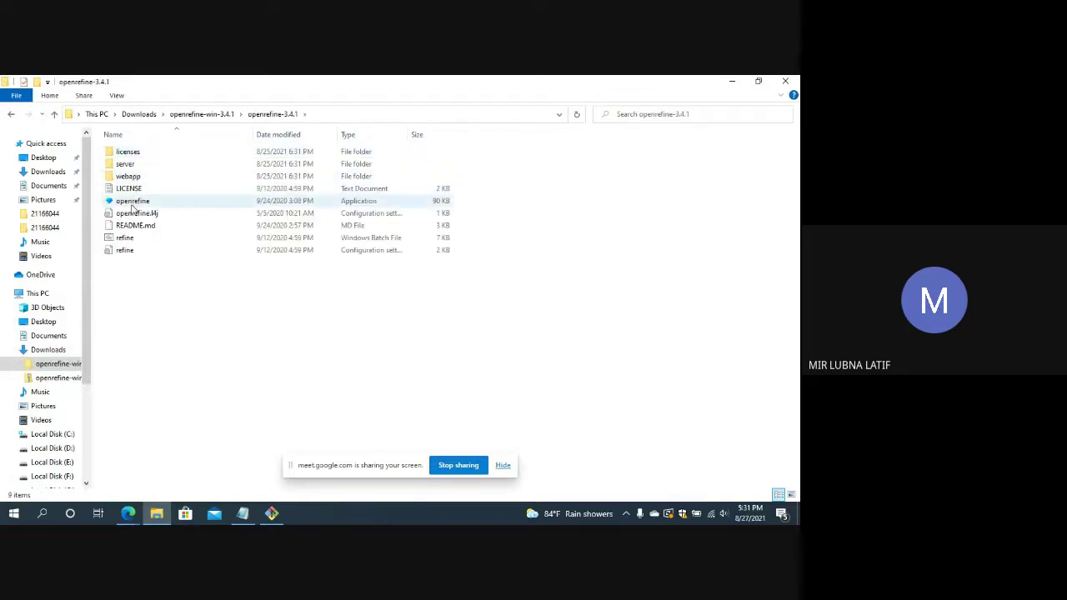
{"action": "double_click", "coordinate": [132, 202]}
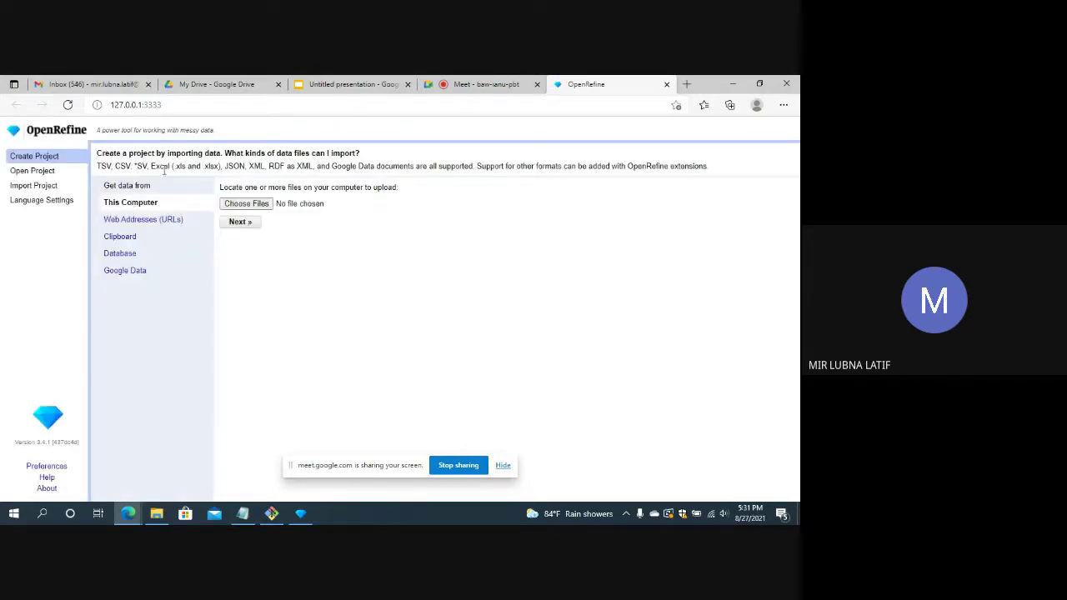
Step: Load submission1.csv from this computer as the data source for a new project
{"action": "left_click", "coordinate": [255, 205]}
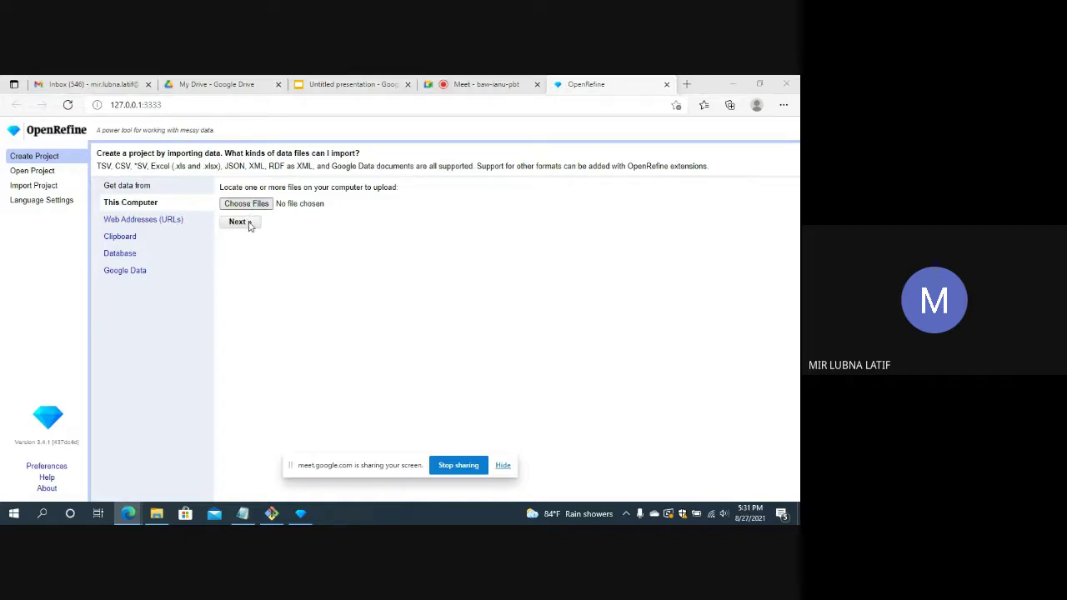
{"action": "left_click", "coordinate": [134, 161]}
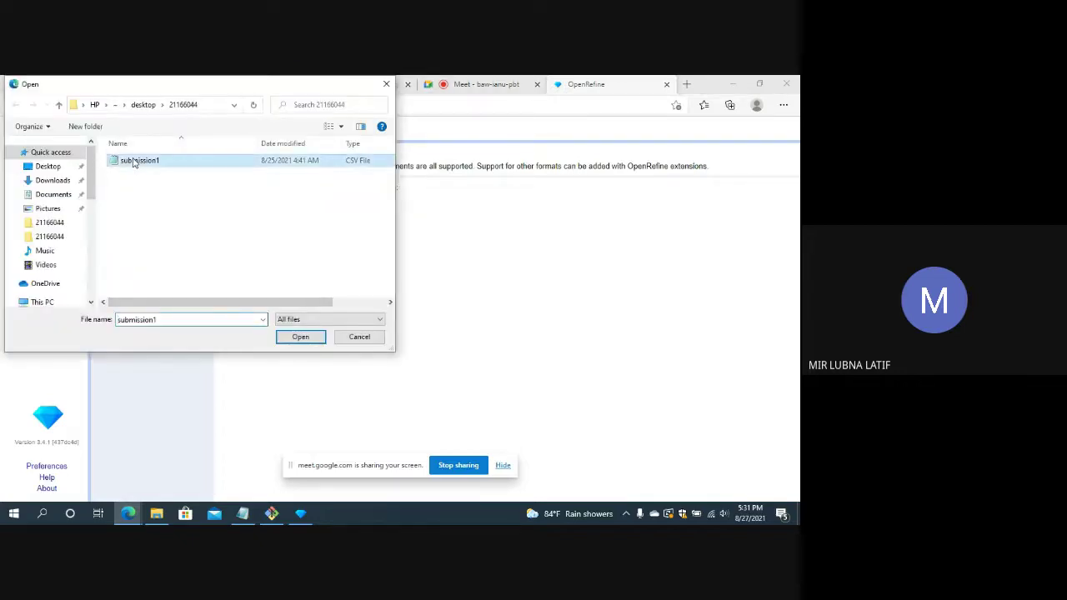
{"action": "left_click", "coordinate": [297, 340]}
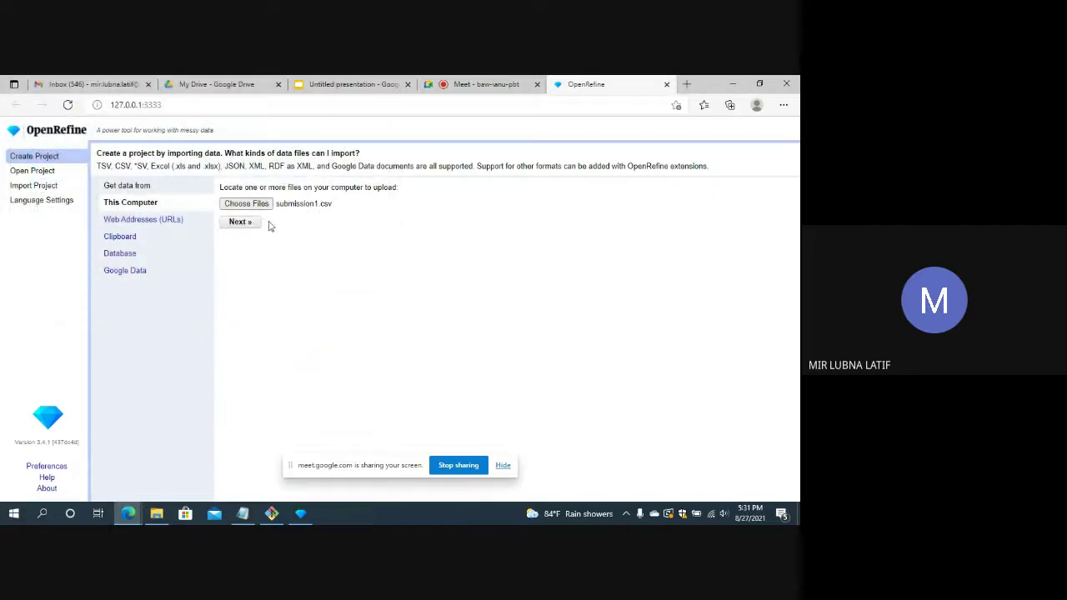
{"action": "left_click", "coordinate": [237, 231]}
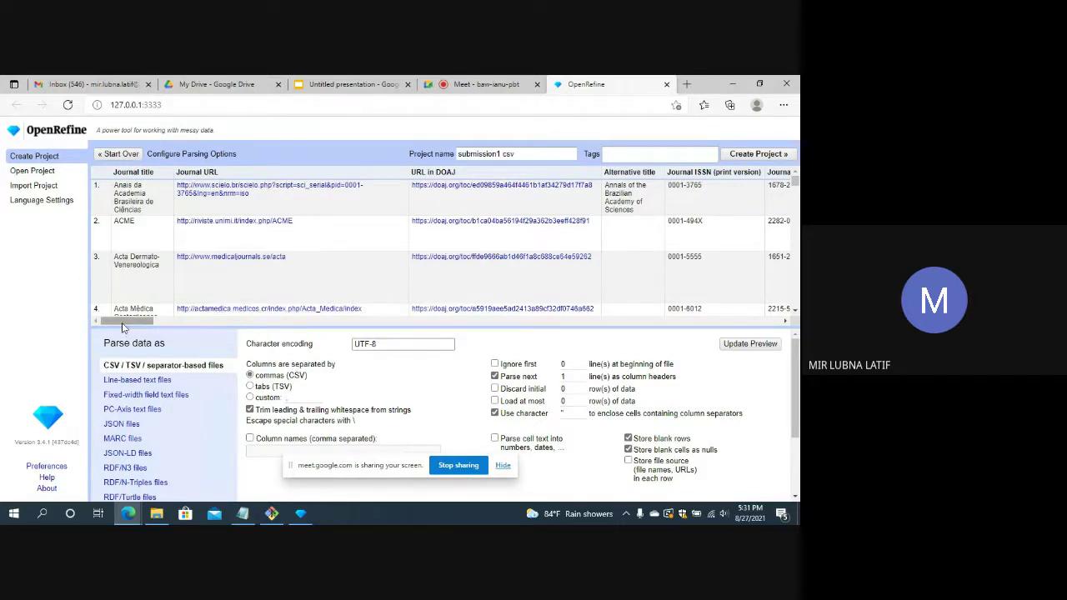
Step: Review the data preview and parsing options, and create the project submission1 csv with UTF-8 comma-separated parsing
{"action": "left_click_drag", "start_coordinate": [122, 327], "coordinate": [251, 325]}
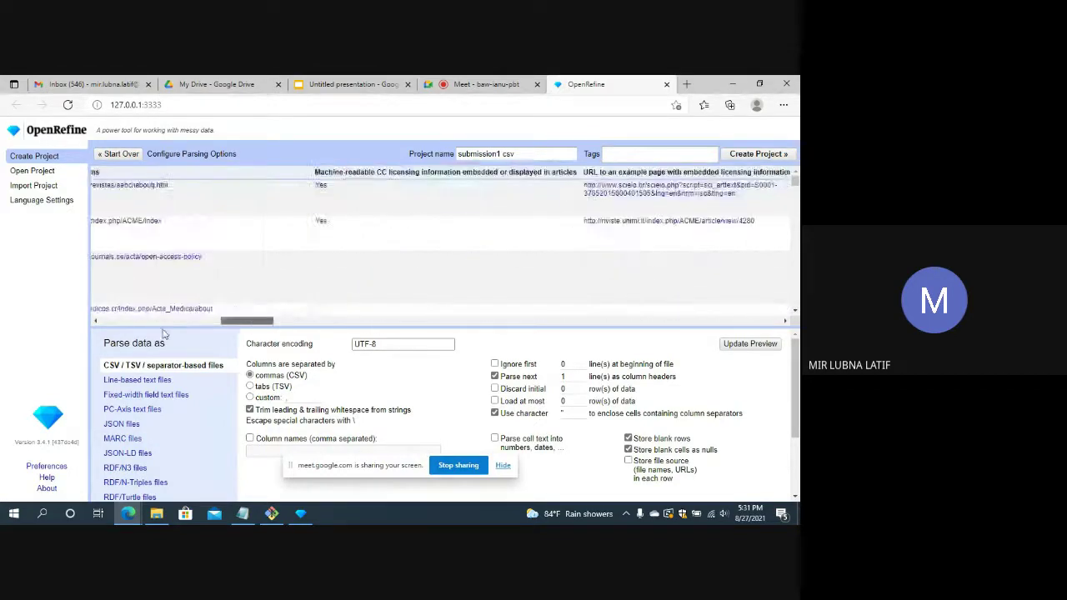
{"action": "left_click_drag", "start_coordinate": [164, 333], "coordinate": [80, 333]}
{"action": "left_click_drag", "start_coordinate": [793, 366], "coordinate": [794, 378]}
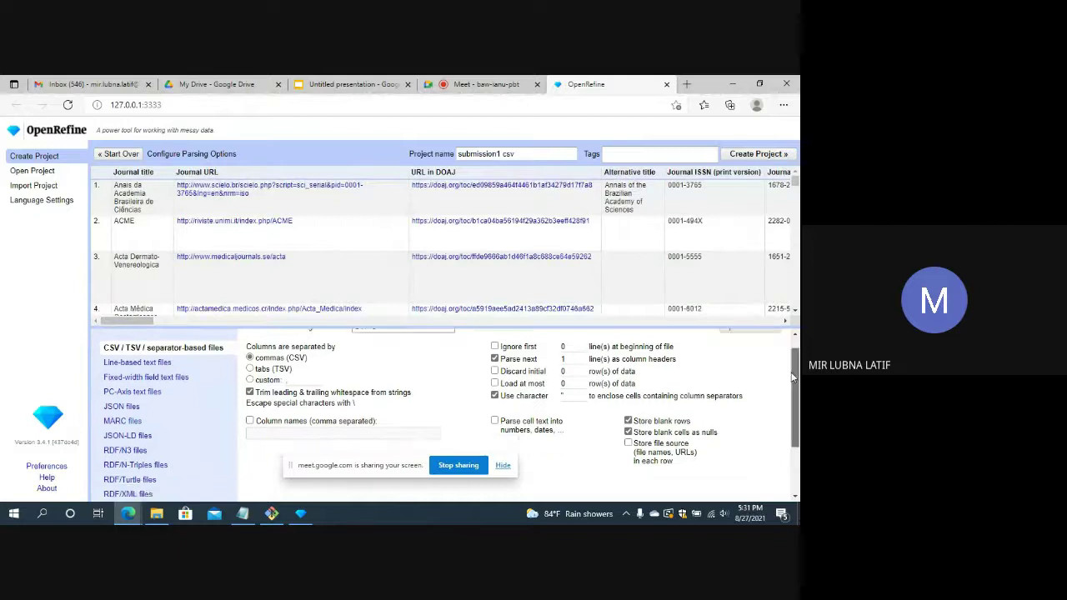
{"action": "scroll", "coordinate": [794, 378], "scroll_direction": "up", "scroll_amount": 3}
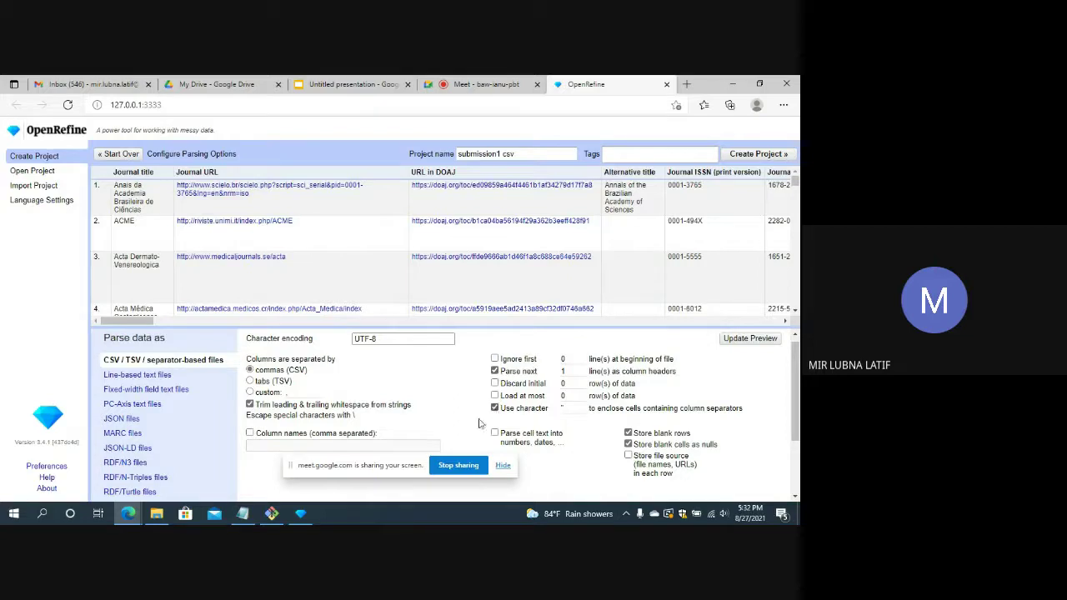
{"action": "scroll", "coordinate": [448, 429], "scroll_direction": "down", "scroll_amount": 1}
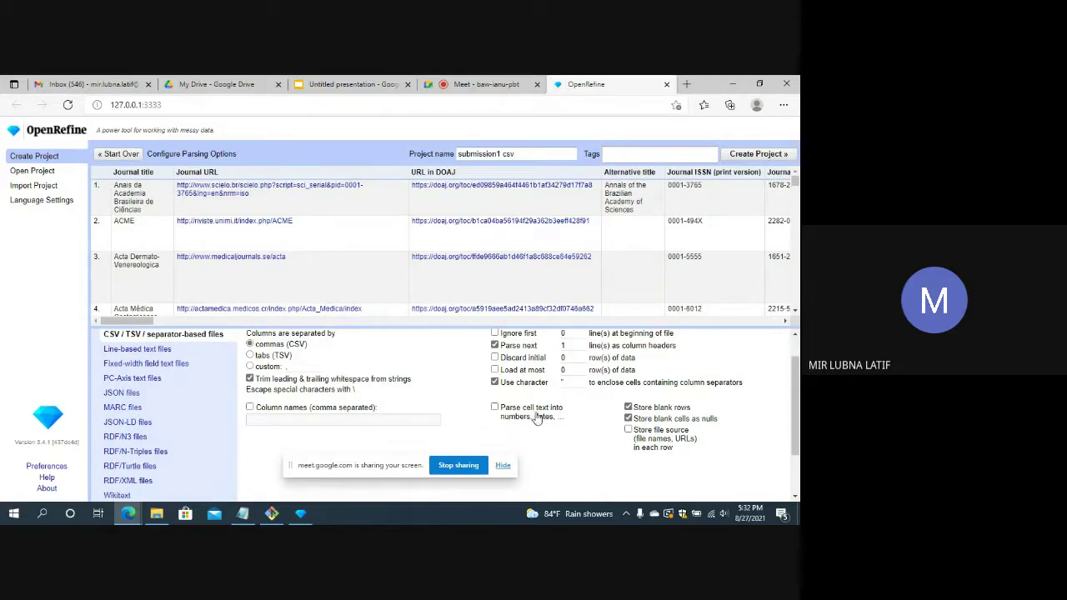
{"action": "scroll", "coordinate": [541, 410], "scroll_direction": "up", "scroll_amount": 1}
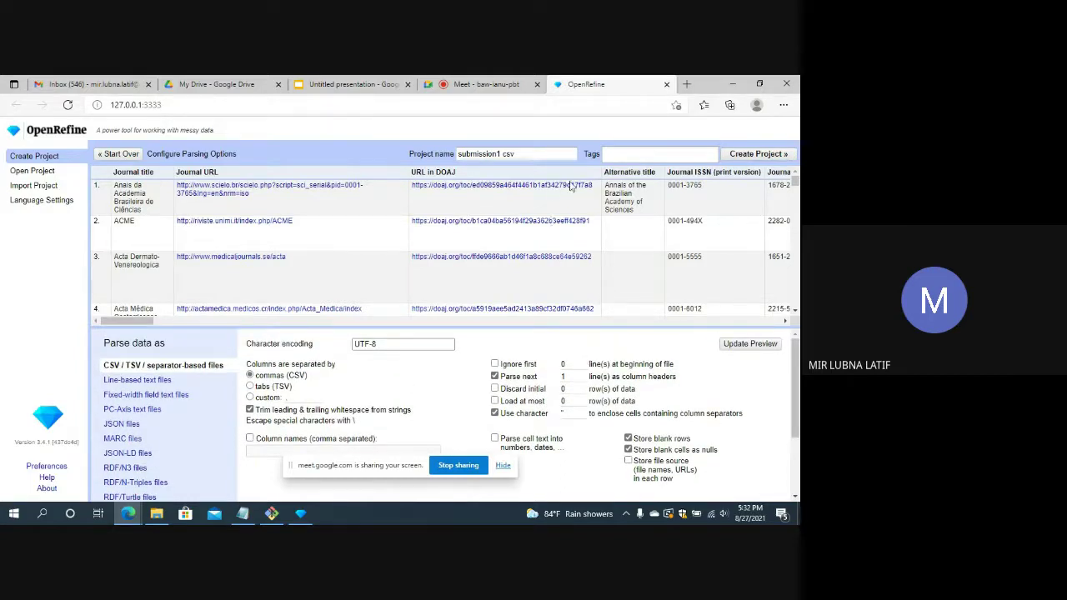
{"action": "left_click", "coordinate": [750, 155]}
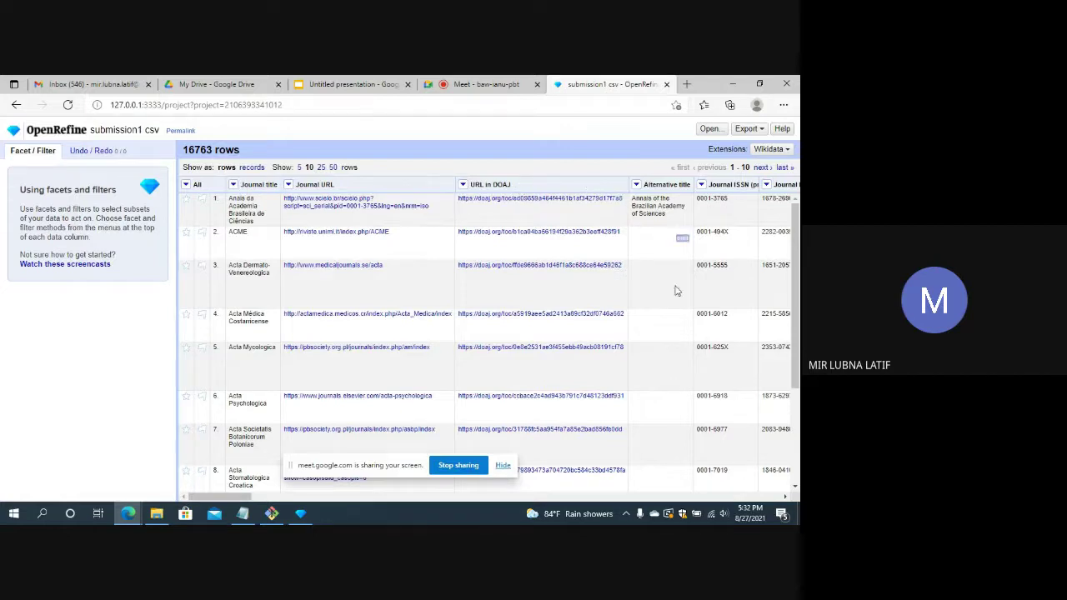
Step: Add a text facet on the column of languages in which the journal accepts manuscripts
{"action": "left_click_drag", "start_coordinate": [210, 498], "coordinate": [273, 497]}
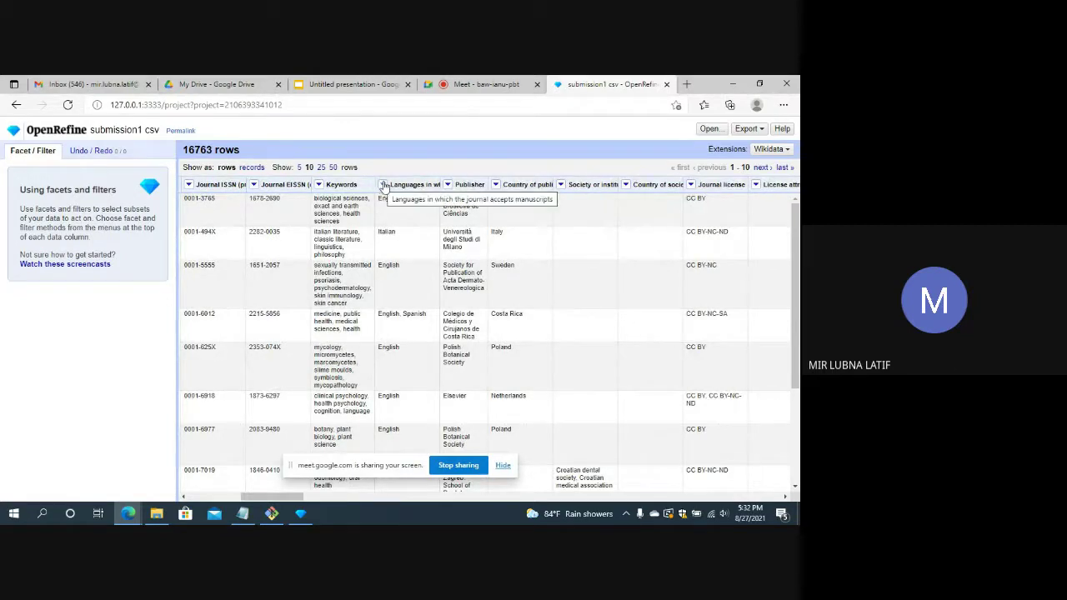
{"action": "right_click", "coordinate": [384, 185]}
{"action": "left_click", "coordinate": [383, 176]}
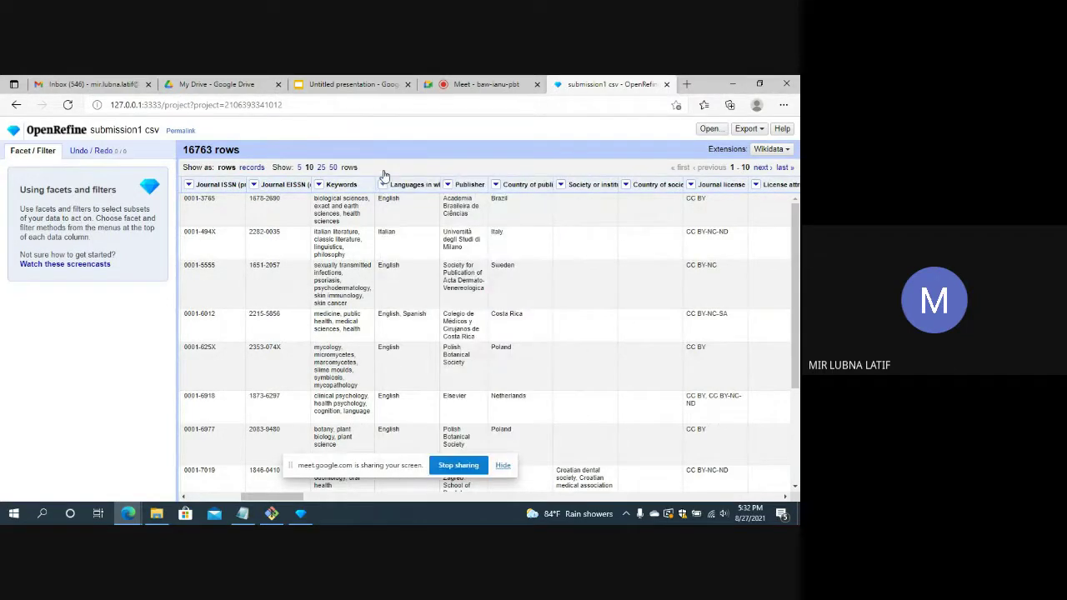
{"action": "left_click", "coordinate": [384, 185]}
{"action": "mouse_move", "coordinate": [390, 200]}
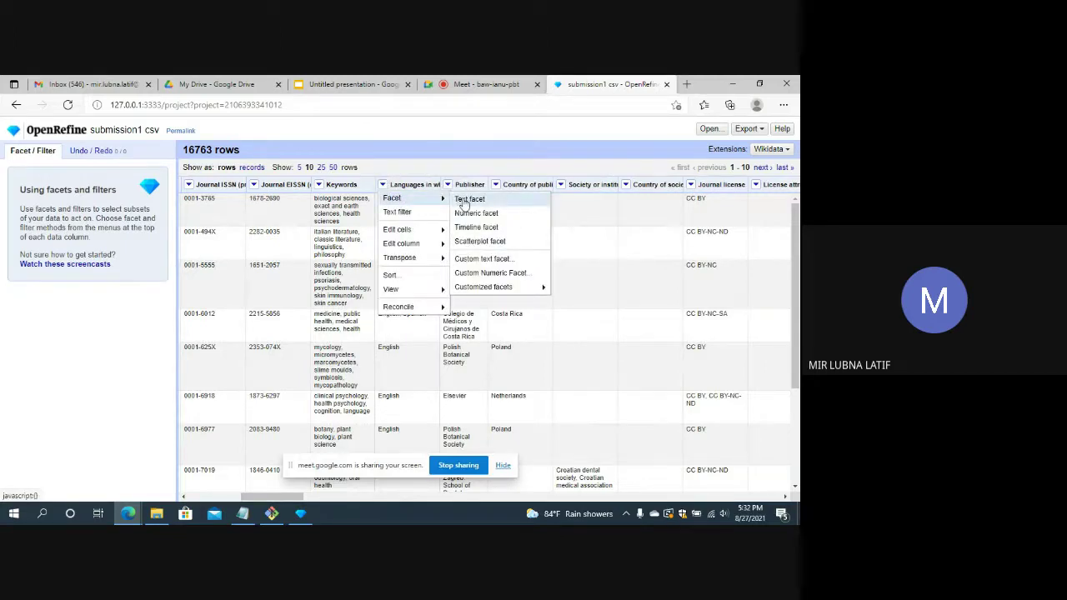
{"action": "left_click", "coordinate": [463, 201]}
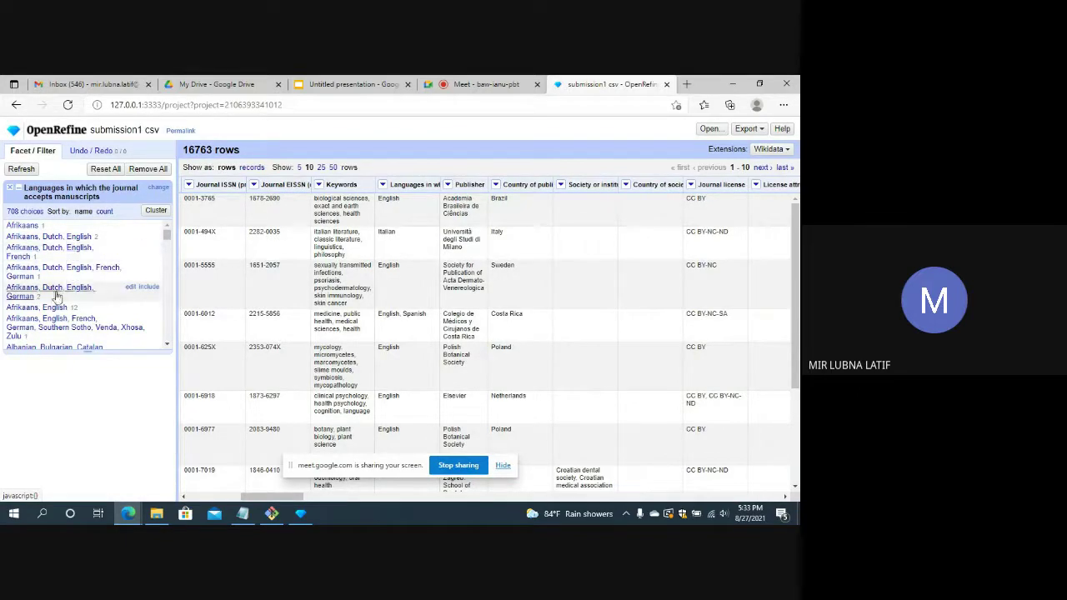
Step: Open clustering for the languages facet and look through the key collision clusters made with the fingerprint function
{"action": "scroll", "coordinate": [56, 297], "scroll_direction": "down", "scroll_amount": 1}
{"action": "scroll", "coordinate": [56, 299], "scroll_direction": "up", "scroll_amount": 1}
{"action": "scroll", "coordinate": [76, 292], "scroll_direction": "down", "scroll_amount": 1}
{"action": "scroll", "coordinate": [76, 293], "scroll_direction": "down", "scroll_amount": 1}
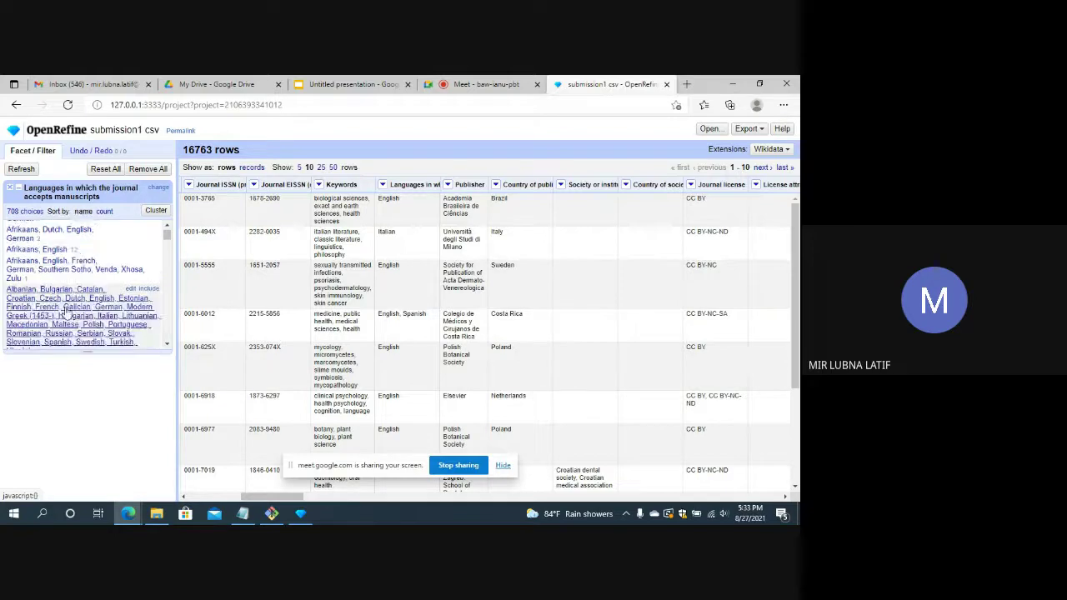
{"action": "scroll", "coordinate": [84, 311], "scroll_direction": "down", "scroll_amount": 1}
{"action": "left_click", "coordinate": [156, 211]}
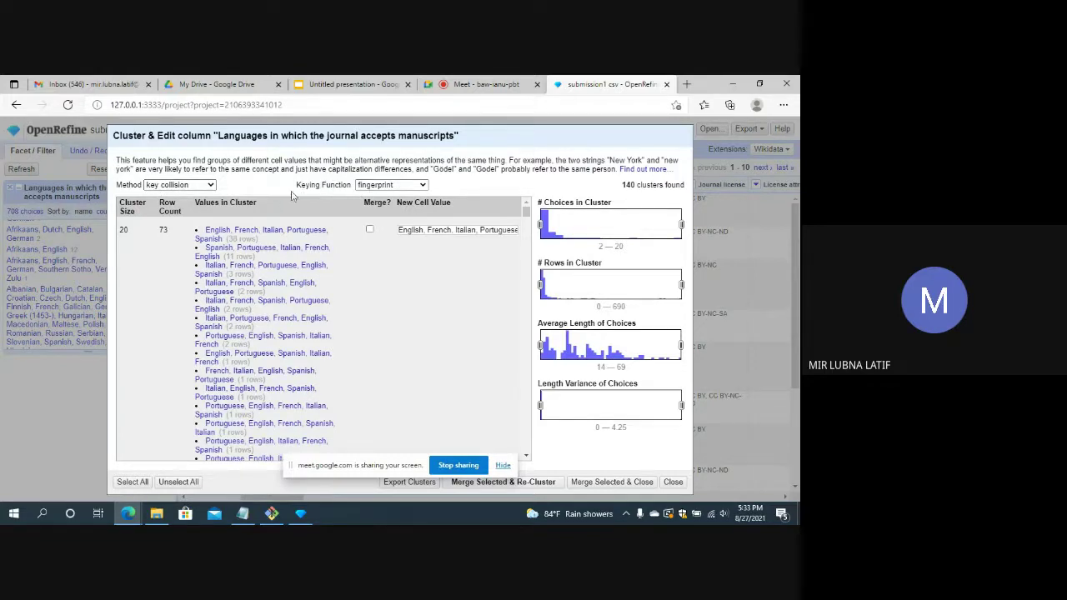
{"action": "scroll", "coordinate": [345, 214], "scroll_direction": "down", "scroll_amount": 3}
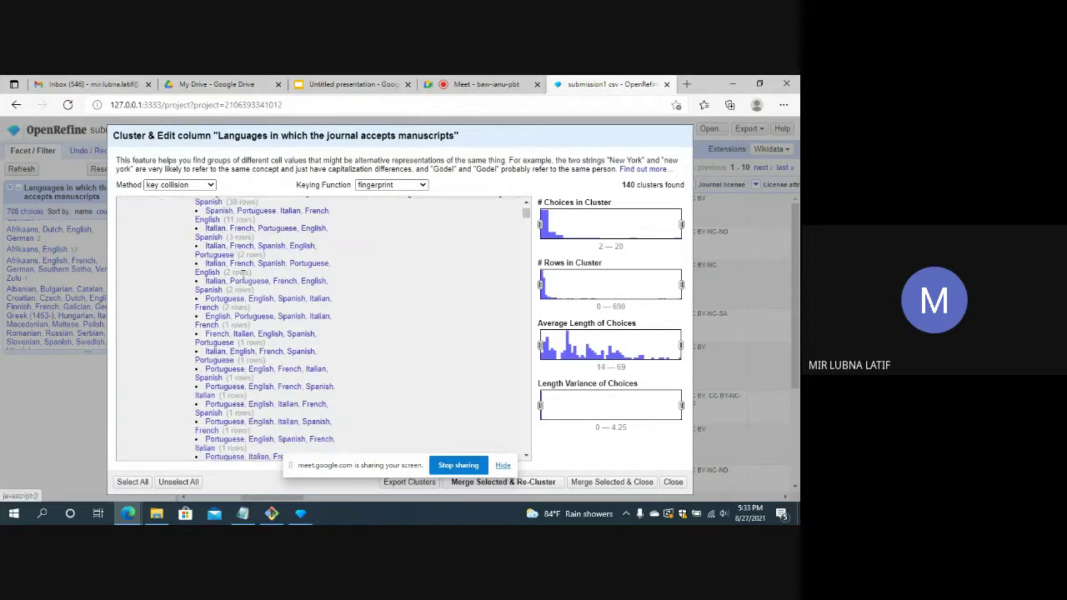
{"action": "scroll", "coordinate": [284, 292], "scroll_direction": "down", "scroll_amount": 5}
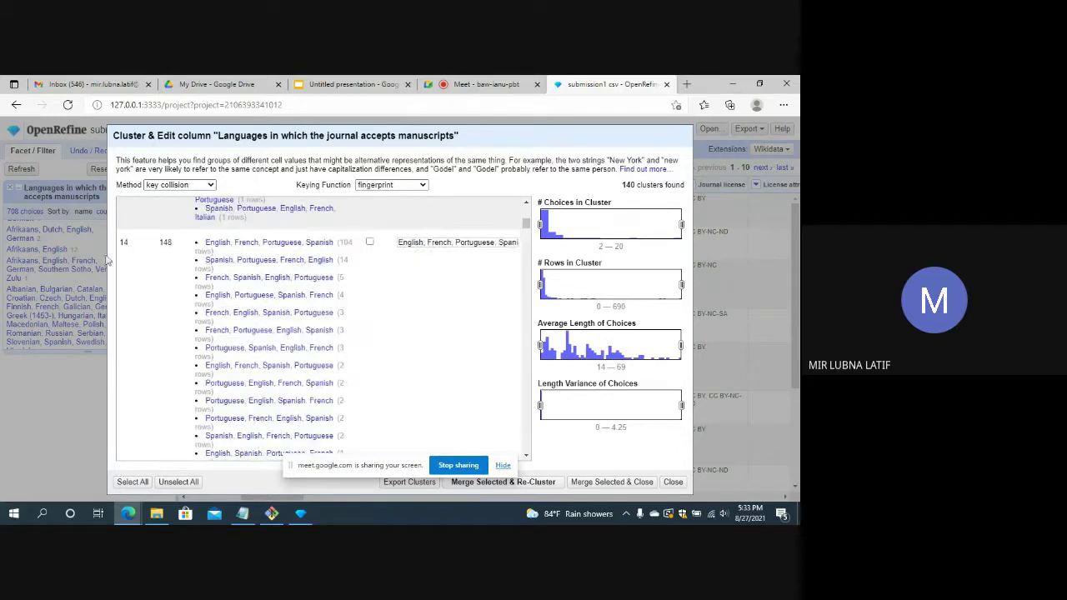
{"action": "scroll", "coordinate": [288, 293], "scroll_direction": "down", "scroll_amount": 10}
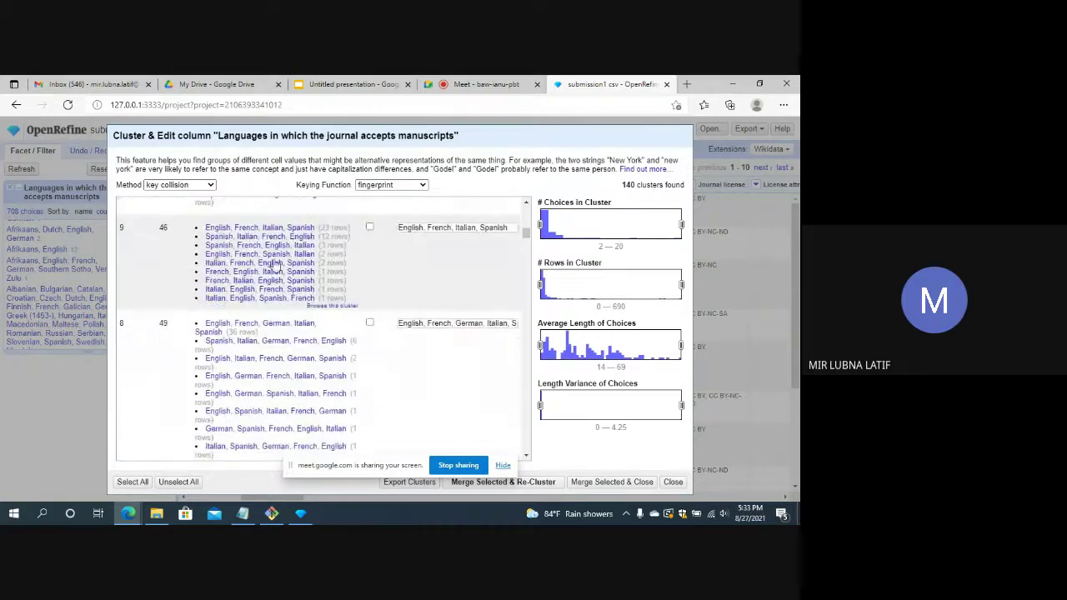
{"action": "scroll", "coordinate": [375, 267], "scroll_direction": "down", "scroll_amount": 10}
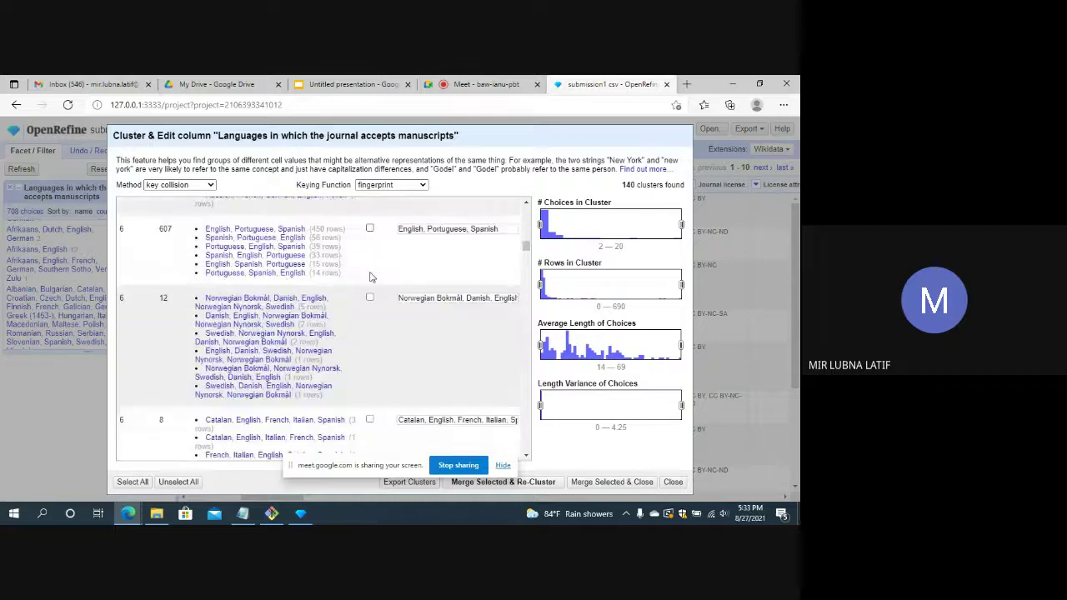
{"action": "scroll", "coordinate": [374, 241], "scroll_direction": "up", "scroll_amount": 1}
Step: Recluster the language values with ngram-fingerprint and with metaphone3, and look through the resulting clusters
{"action": "left_click", "coordinate": [392, 184]}
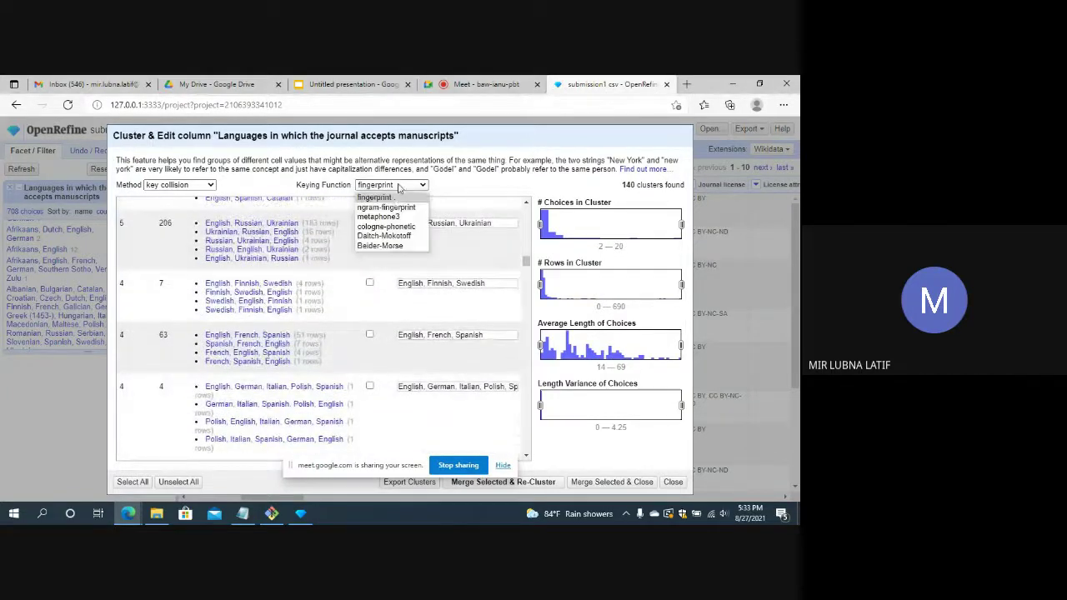
{"action": "left_click", "coordinate": [386, 207]}
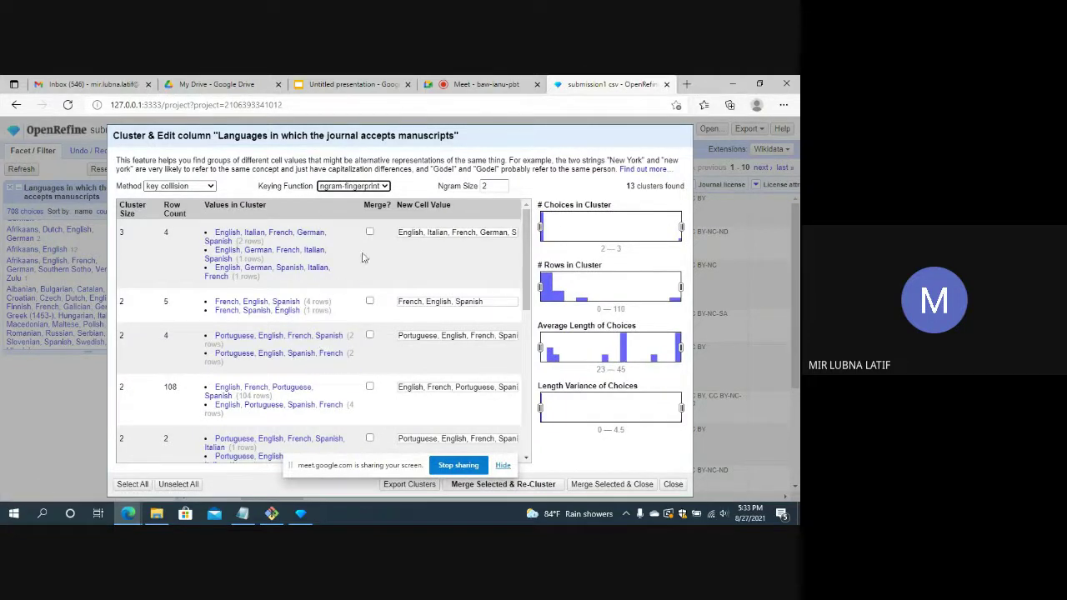
{"action": "left_click", "coordinate": [385, 186]}
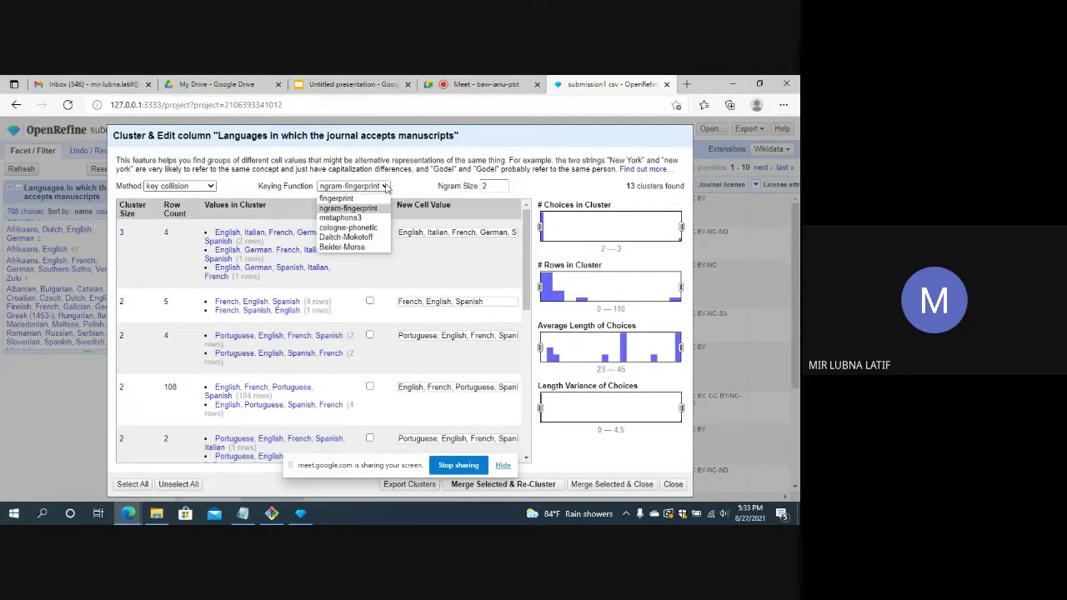
{"action": "left_click", "coordinate": [359, 218]}
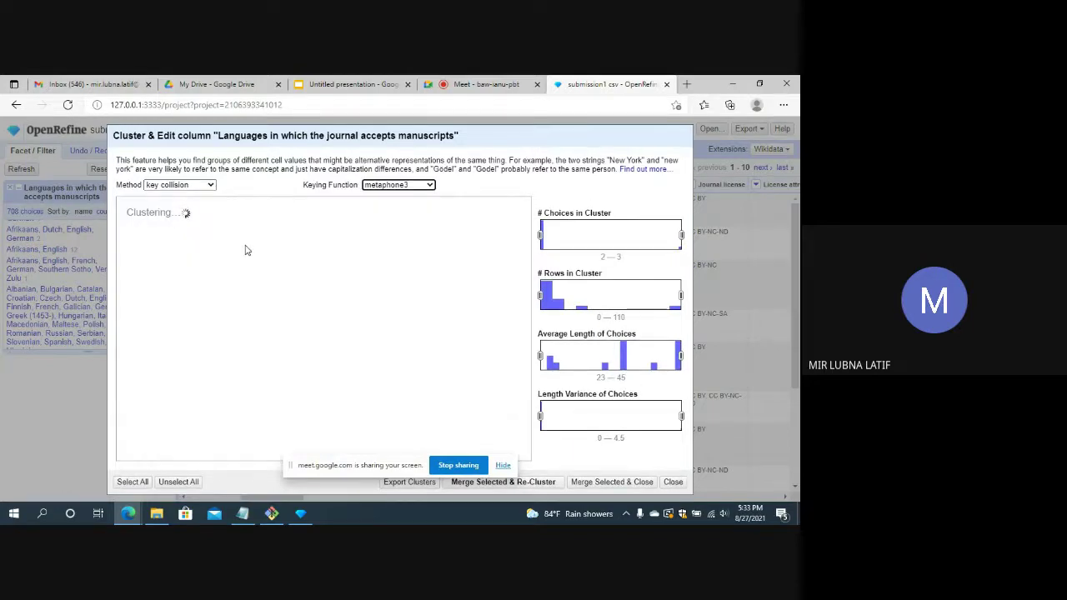
{"action": "scroll", "coordinate": [300, 275], "scroll_direction": "down", "scroll_amount": 10}
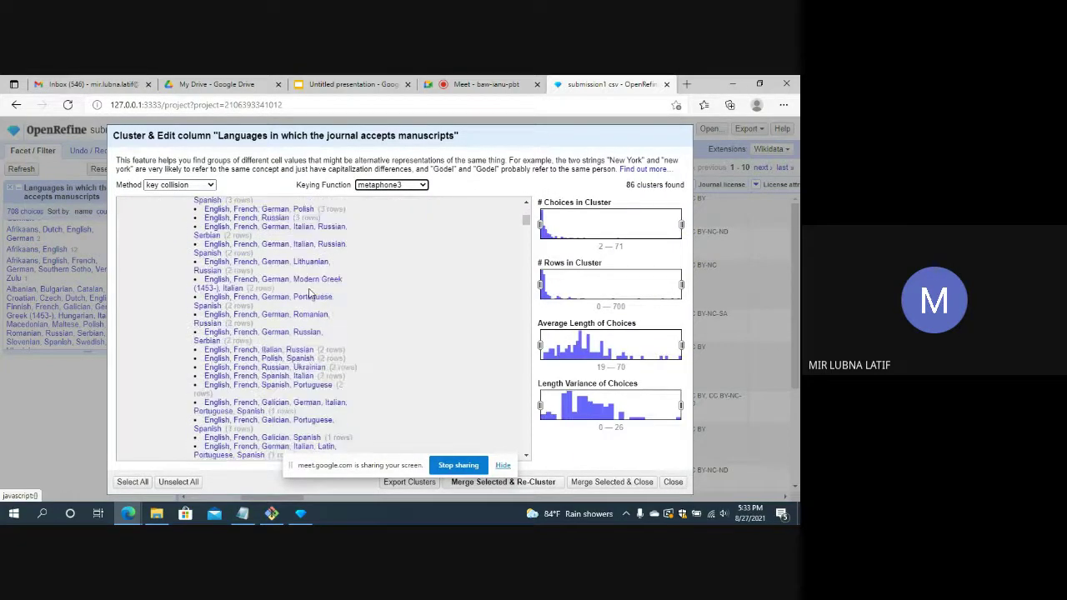
{"action": "scroll", "coordinate": [314, 287], "scroll_direction": "down", "scroll_amount": 10}
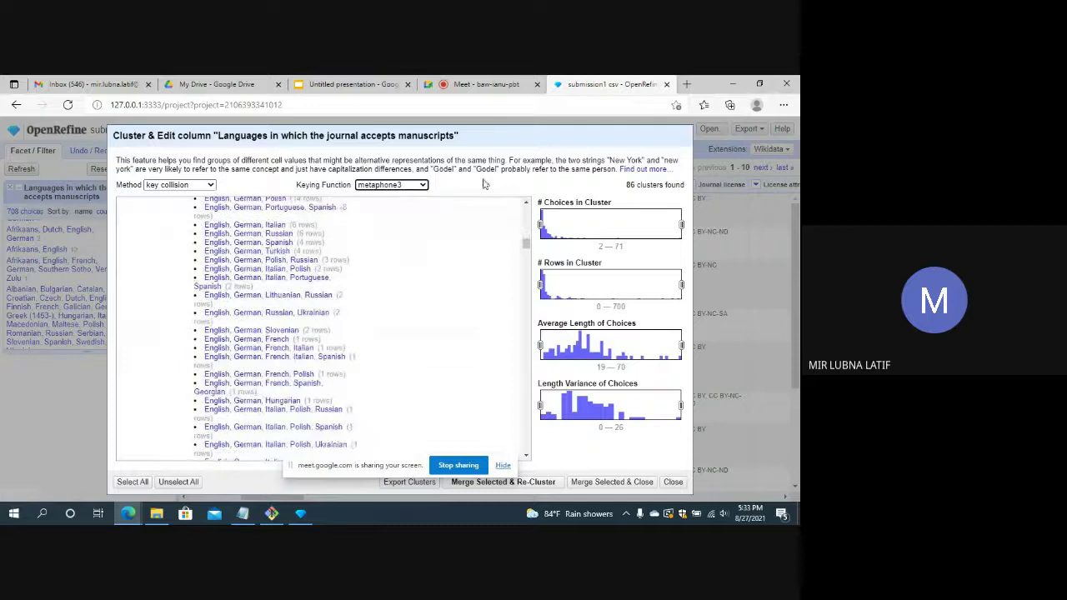
Step: Recluster the language values with cologne-phonetic and with Daitch-Mokotoff, and look through the resulting clusters
{"action": "left_click", "coordinate": [421, 186]}
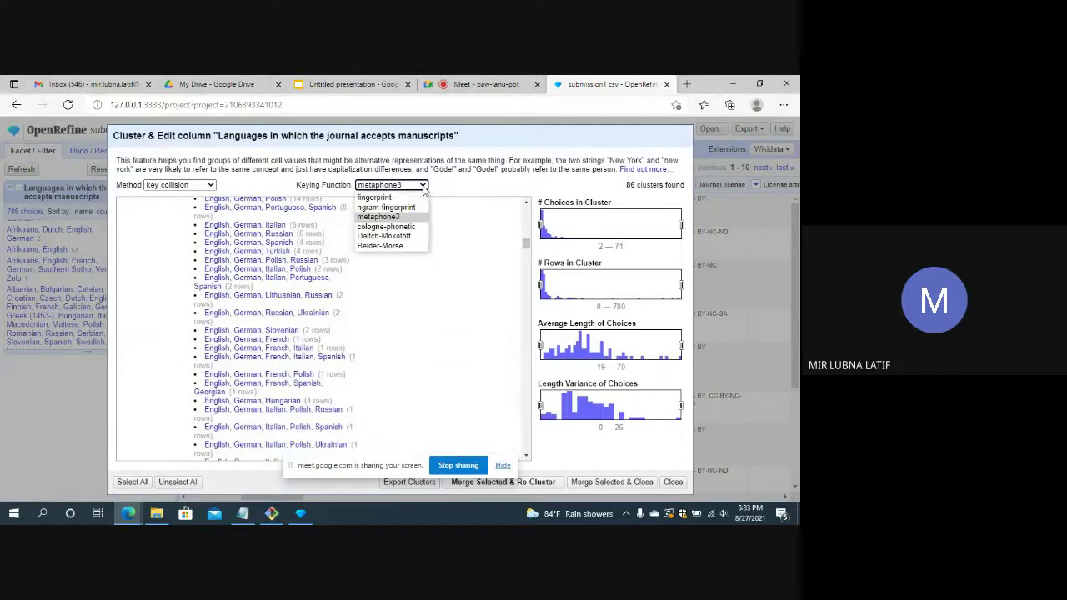
{"action": "left_click", "coordinate": [404, 227]}
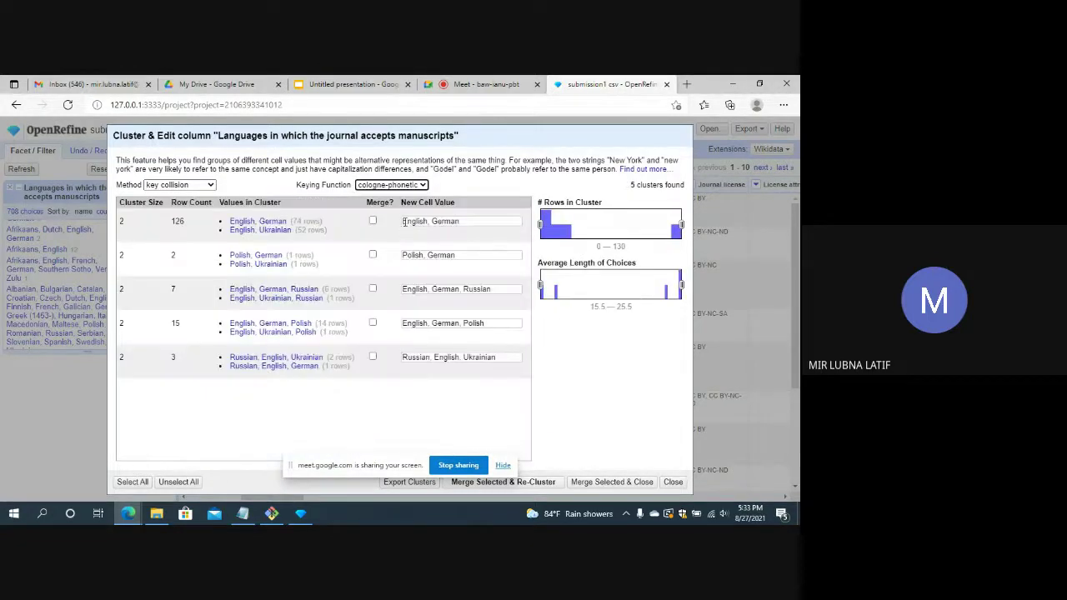
{"action": "left_click", "coordinate": [424, 185]}
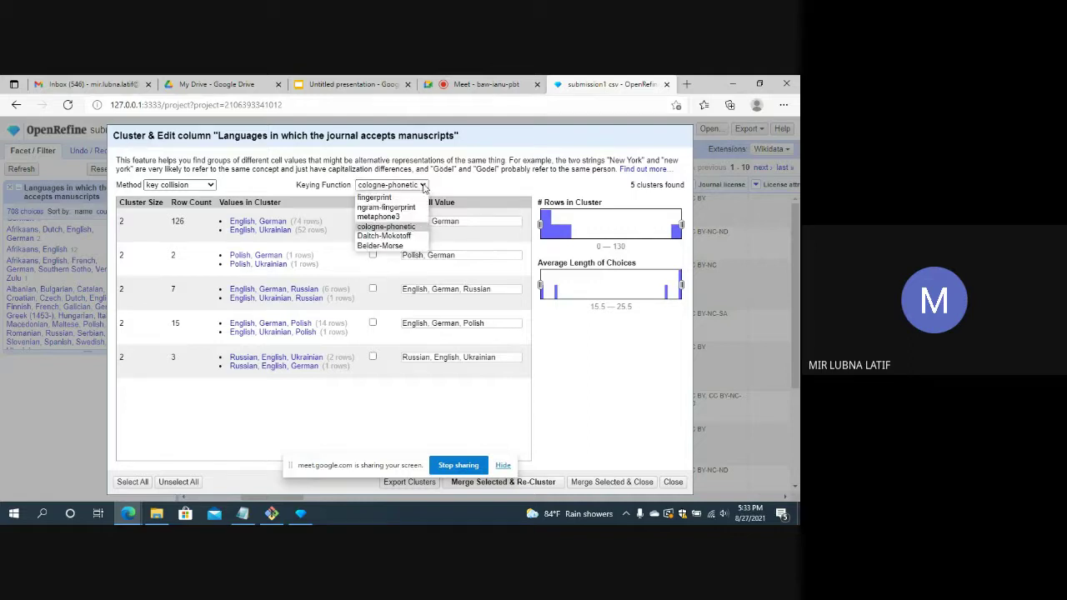
{"action": "left_click", "coordinate": [402, 236]}
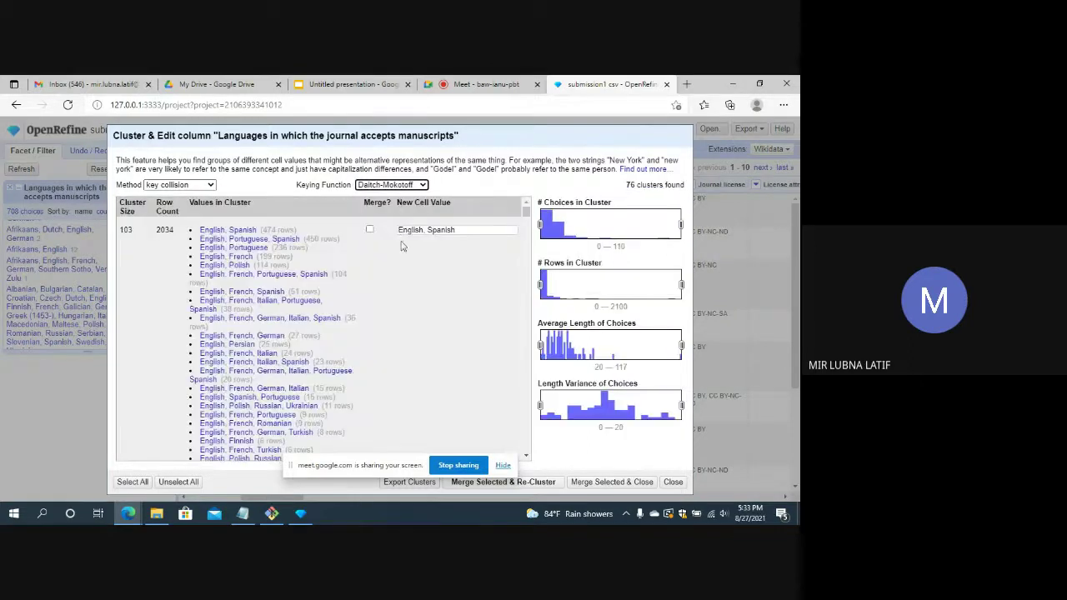
{"action": "scroll", "coordinate": [403, 299], "scroll_direction": "down", "scroll_amount": 3}
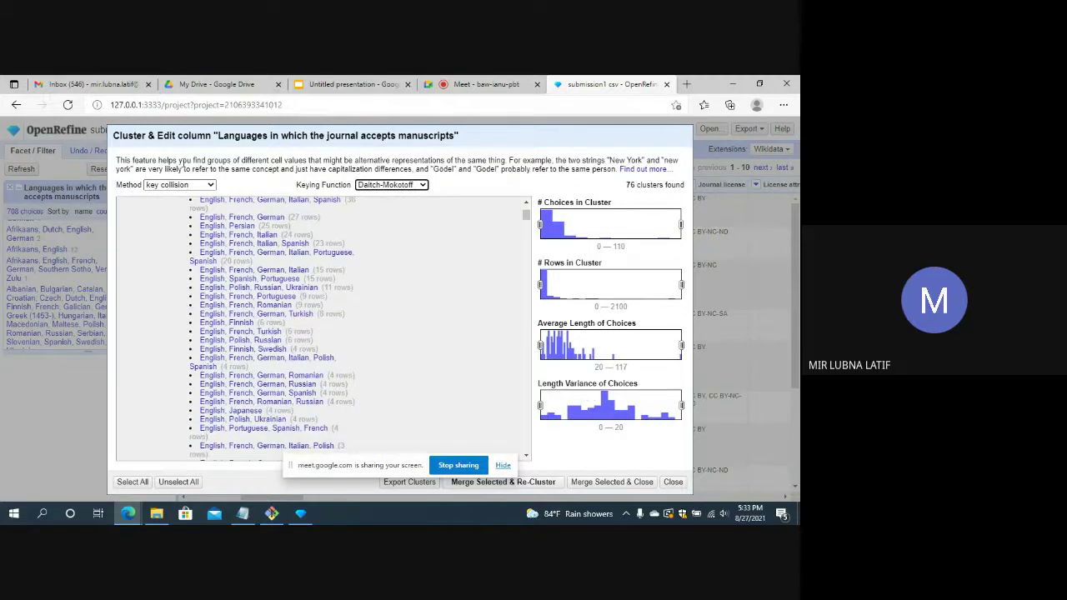
Step: Try nearest neighbor clustering with the levenshtein and ppm distance functions, and close the clustering dialog without merging any values
{"action": "left_click", "coordinate": [191, 185]}
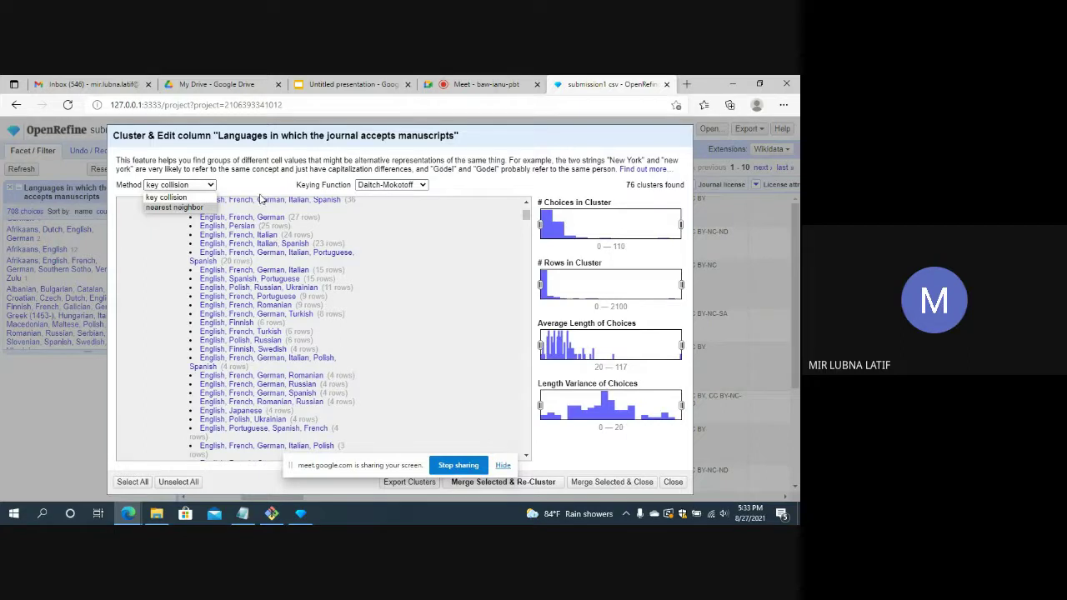
{"action": "left_click", "coordinate": [198, 207]}
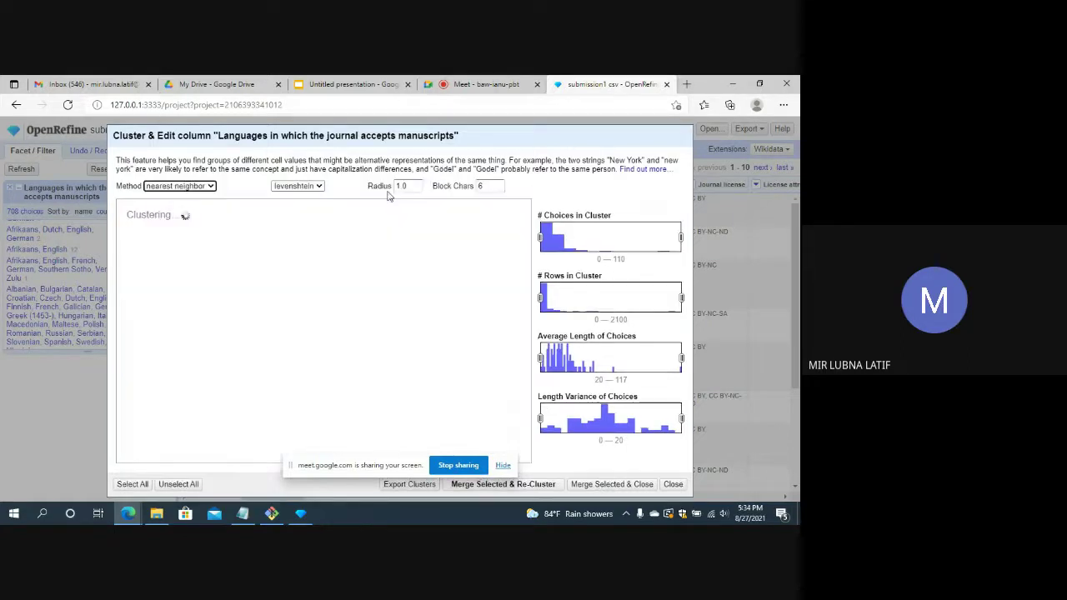
{"action": "left_click", "coordinate": [298, 186]}
{"action": "left_click", "coordinate": [292, 209]}
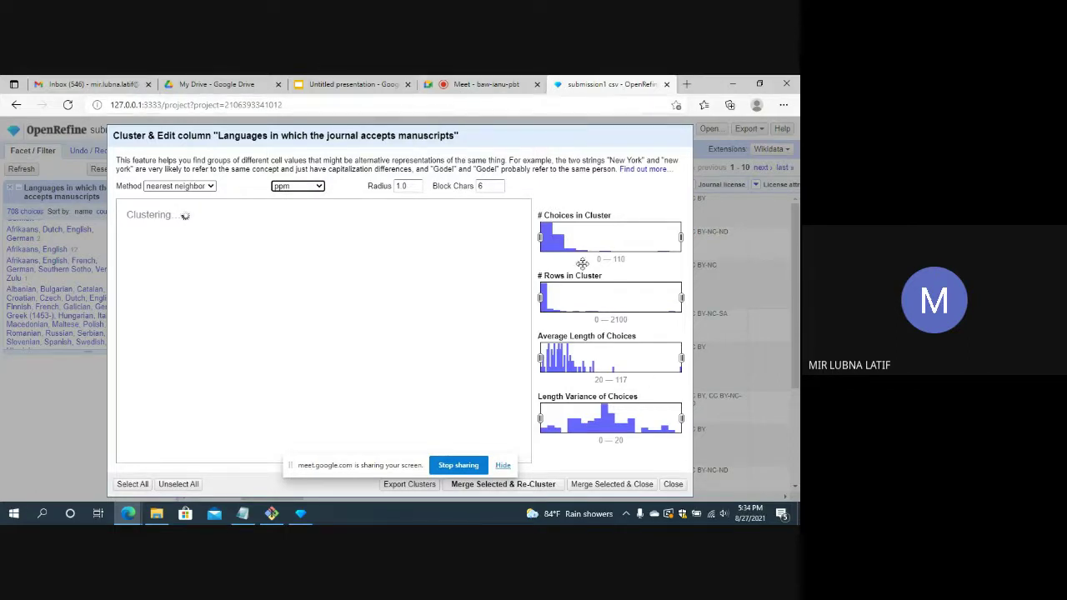
{"action": "left_click", "coordinate": [663, 483]}
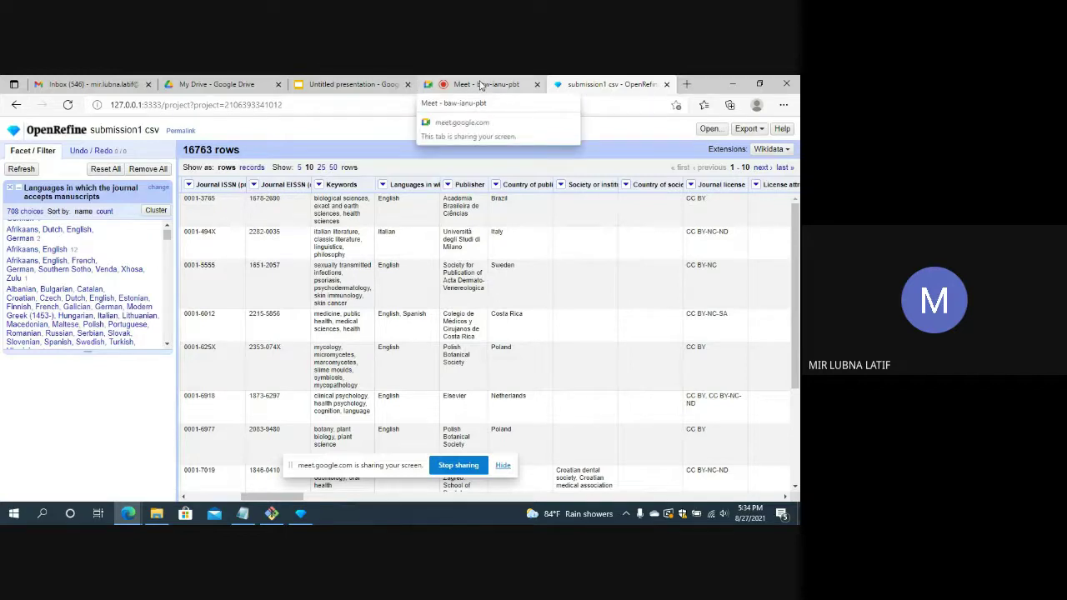
Step: Switch to the Google Meet call and stop its recording
{"action": "left_click", "coordinate": [481, 87]}
{"action": "left_click", "coordinate": [686, 397]}
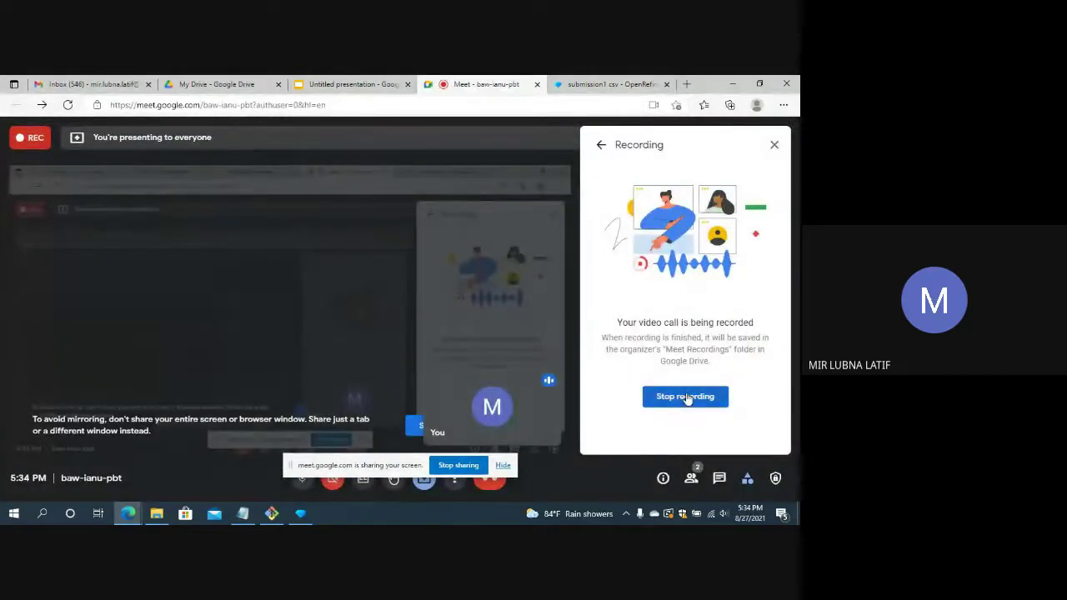